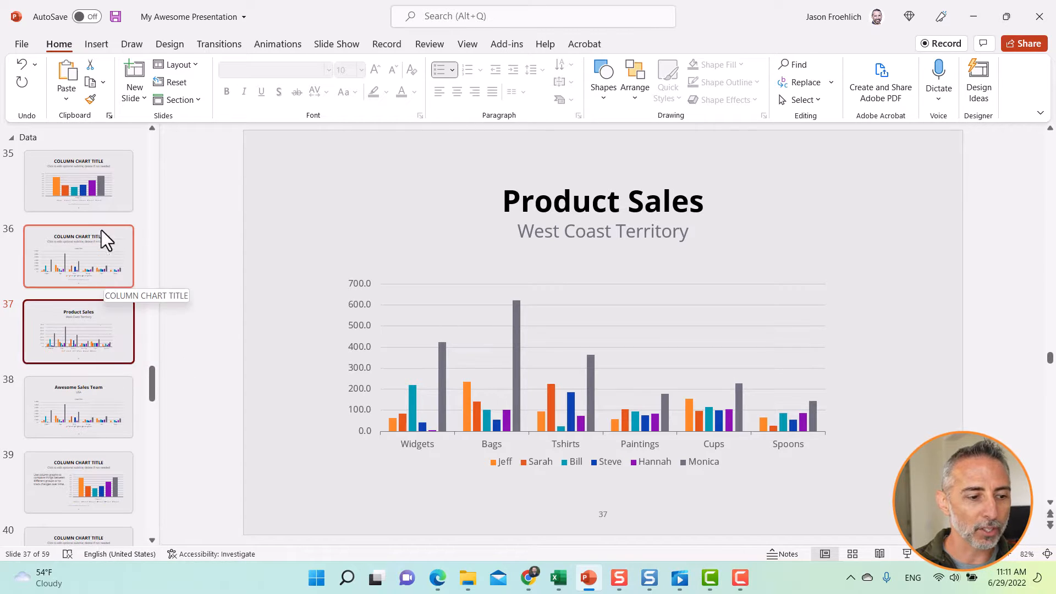
Step: Duplicate slide 35, the column chart slide in the Data section
click(107, 197)
right_click(107, 197)
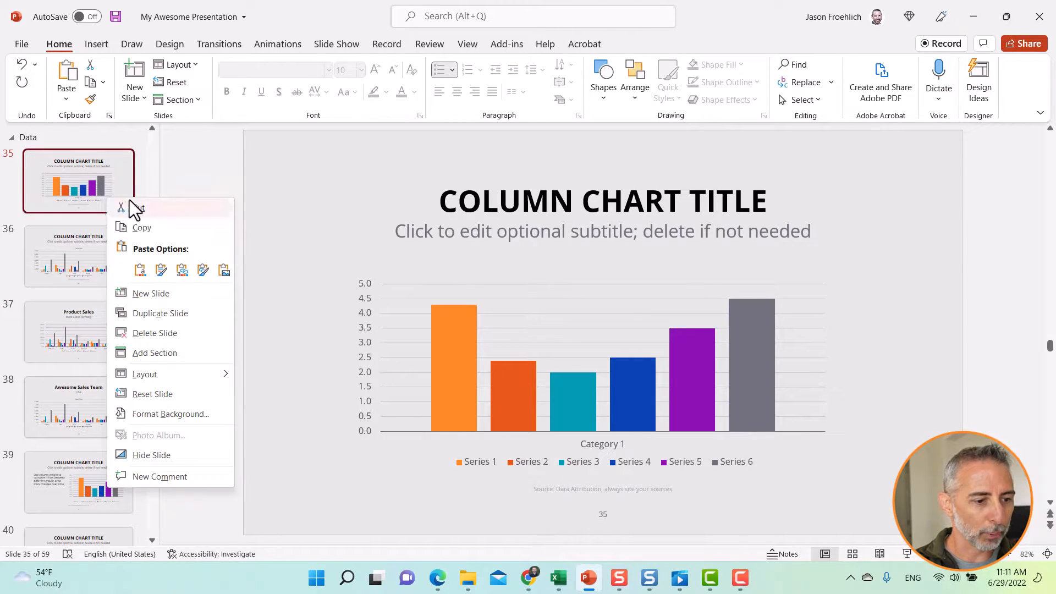
click(158, 312)
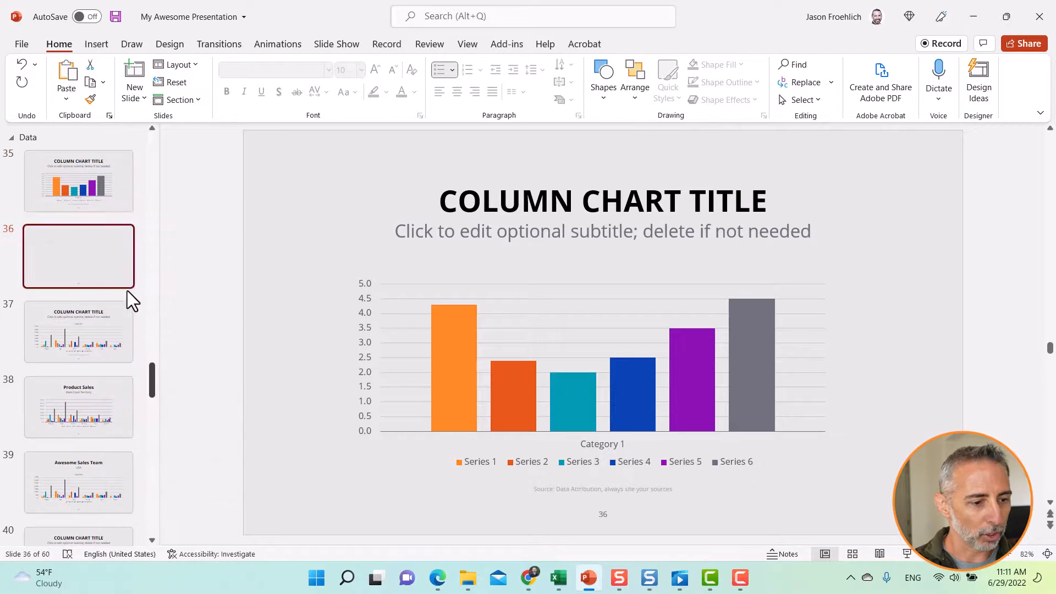
Step: Delete the existing column chart from the duplicated slide 36, leaving its empty content placeholder
click(419, 347)
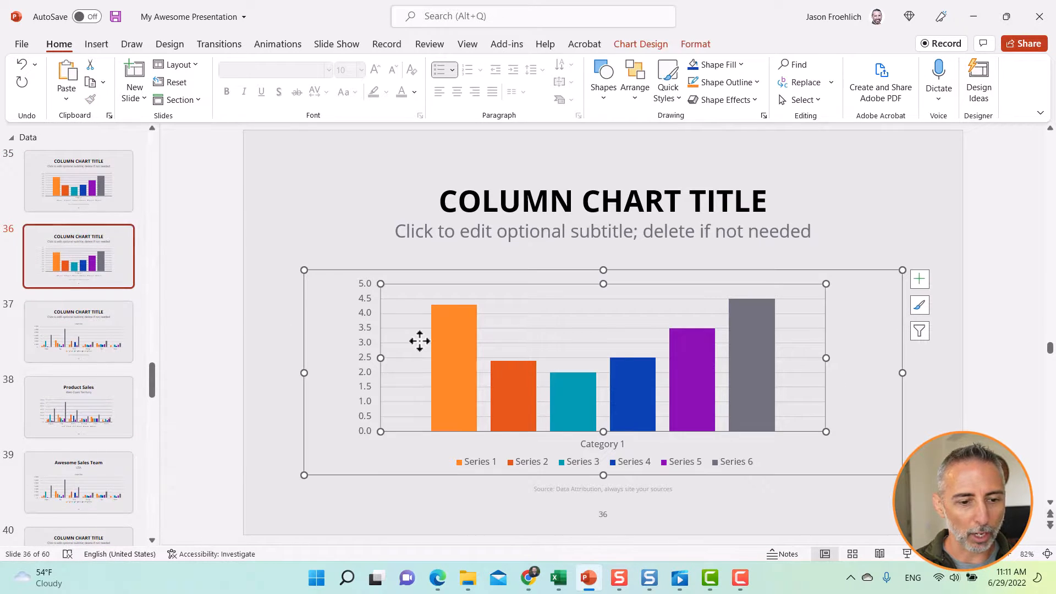
click(552, 276)
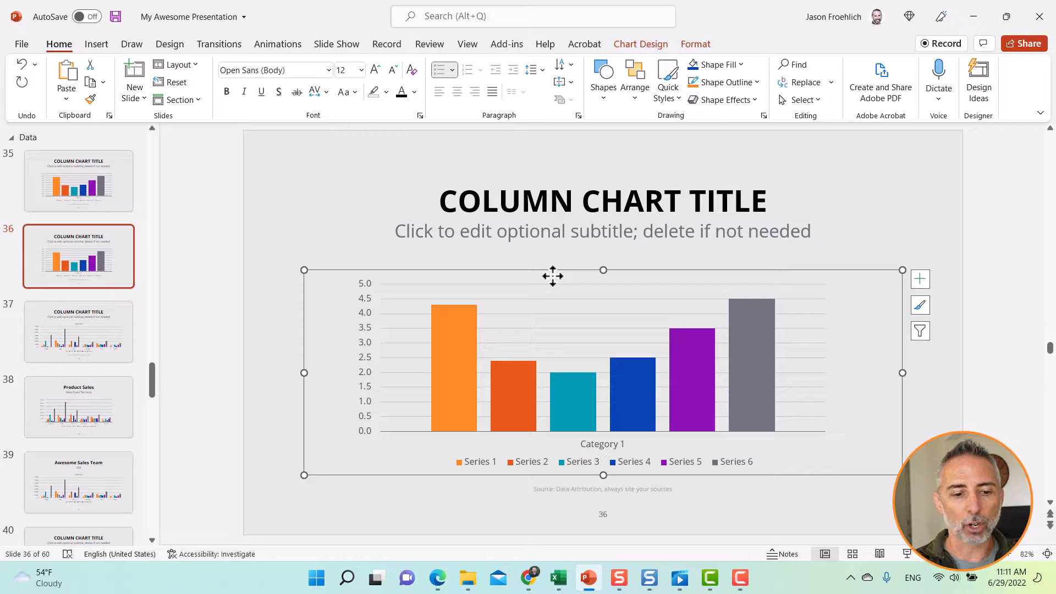
right_click(553, 276)
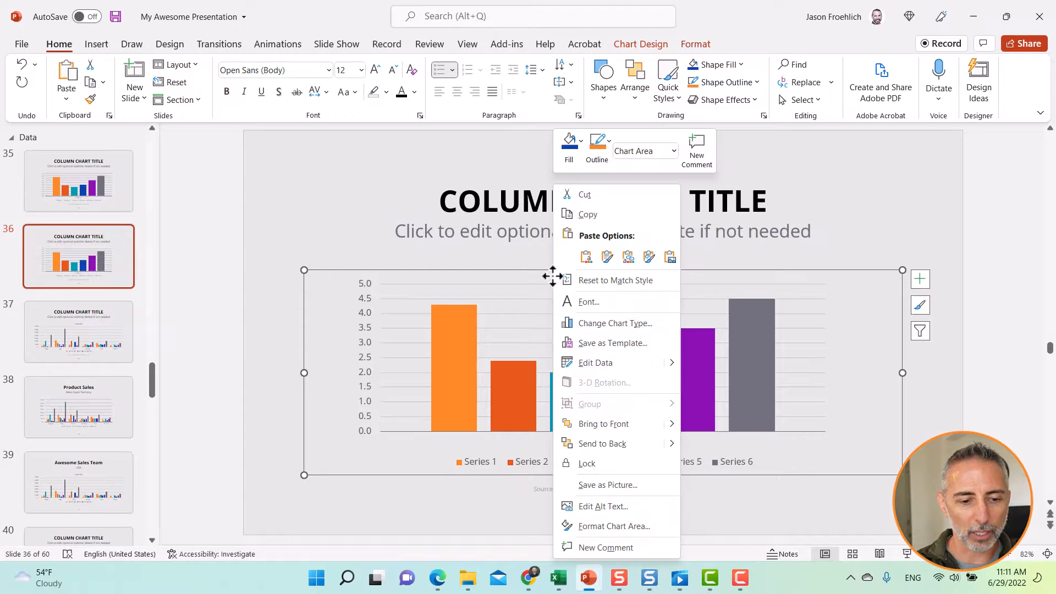
click(326, 278)
key(Delete)
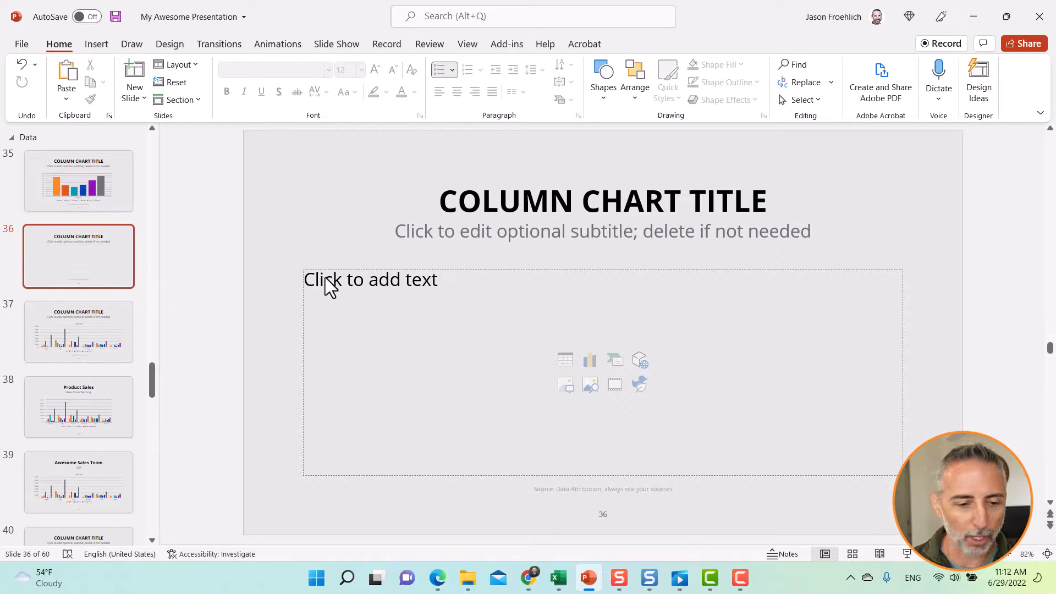
Step: Insert a Clustered Column chart into the empty placeholder on slide 36 and enlarge its data sheet window
click(593, 362)
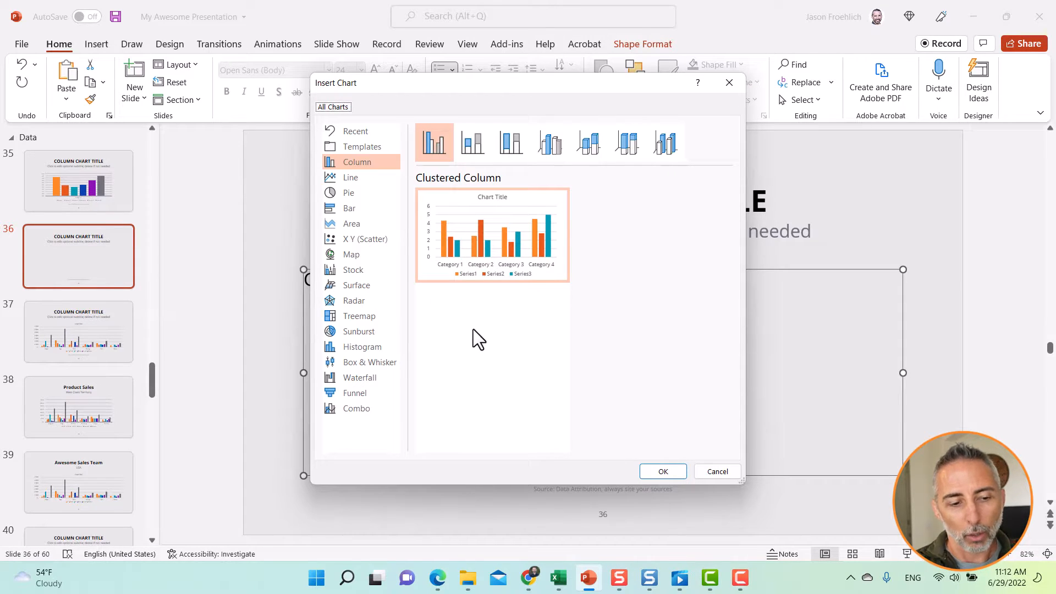
click(370, 149)
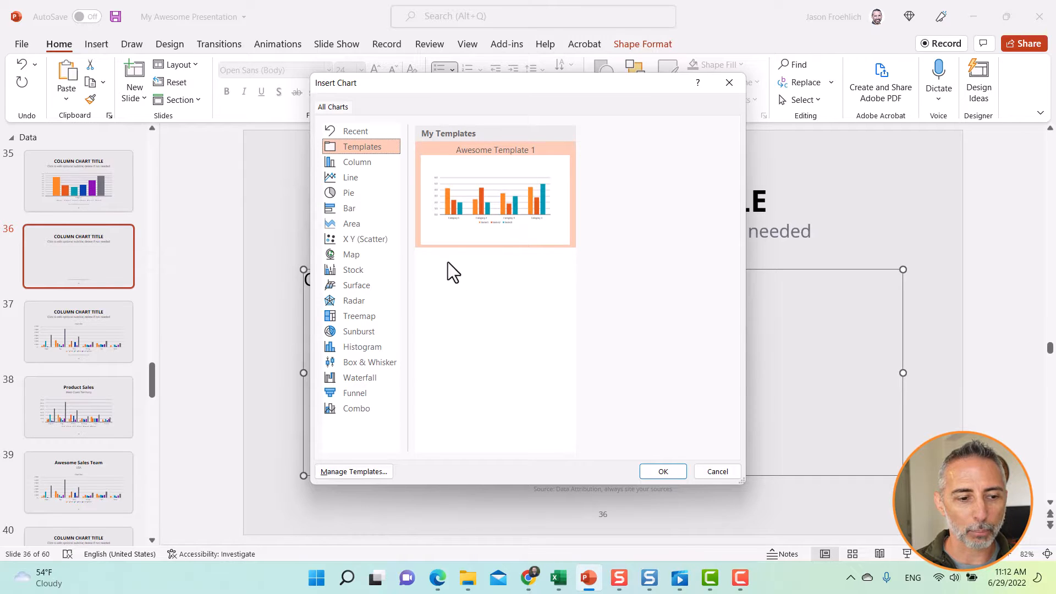
click(364, 167)
mouse_move(549, 266)
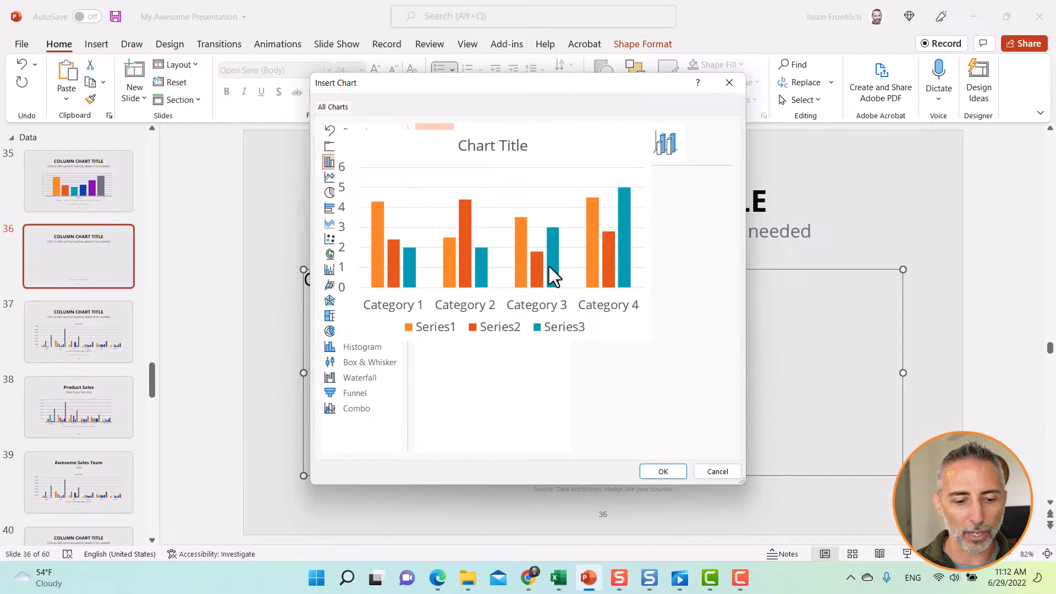
click(649, 472)
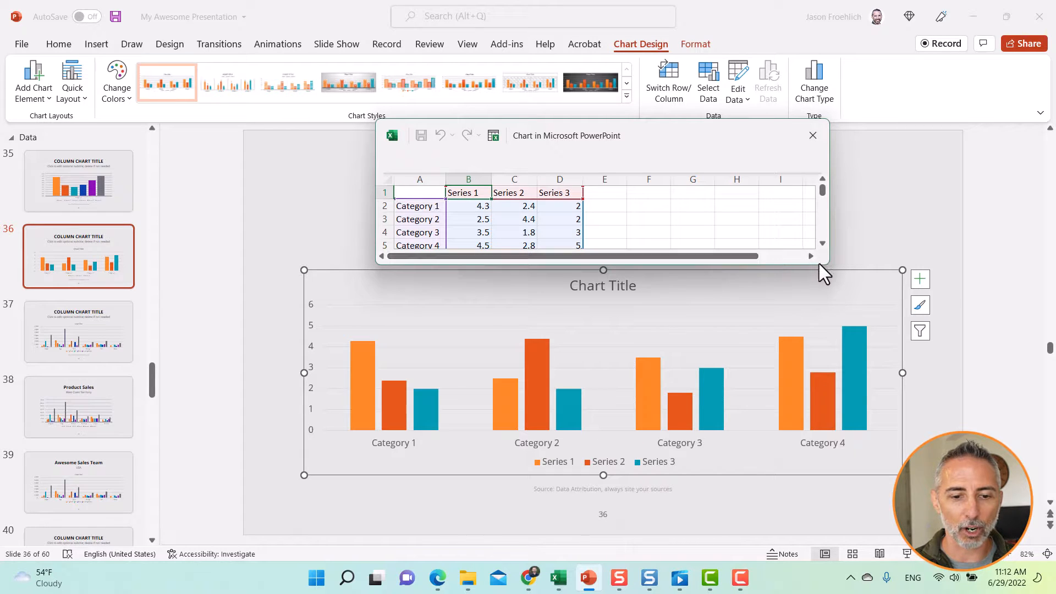
drag(829, 265, 922, 405)
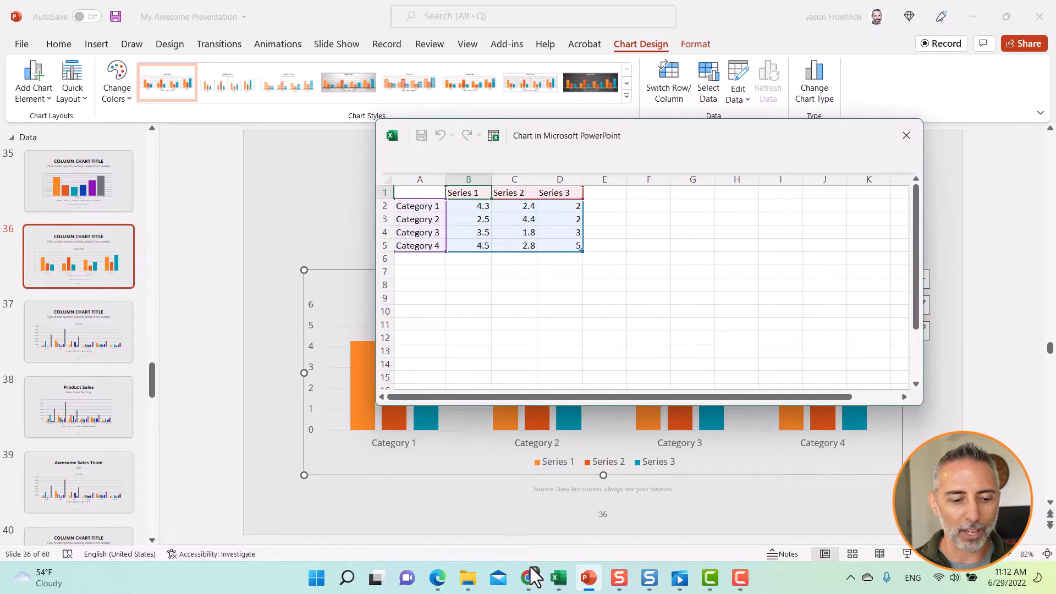
Step: Switch to Excel and copy the product sales table in A1:G7 of Sheet1 in Book1
click(559, 578)
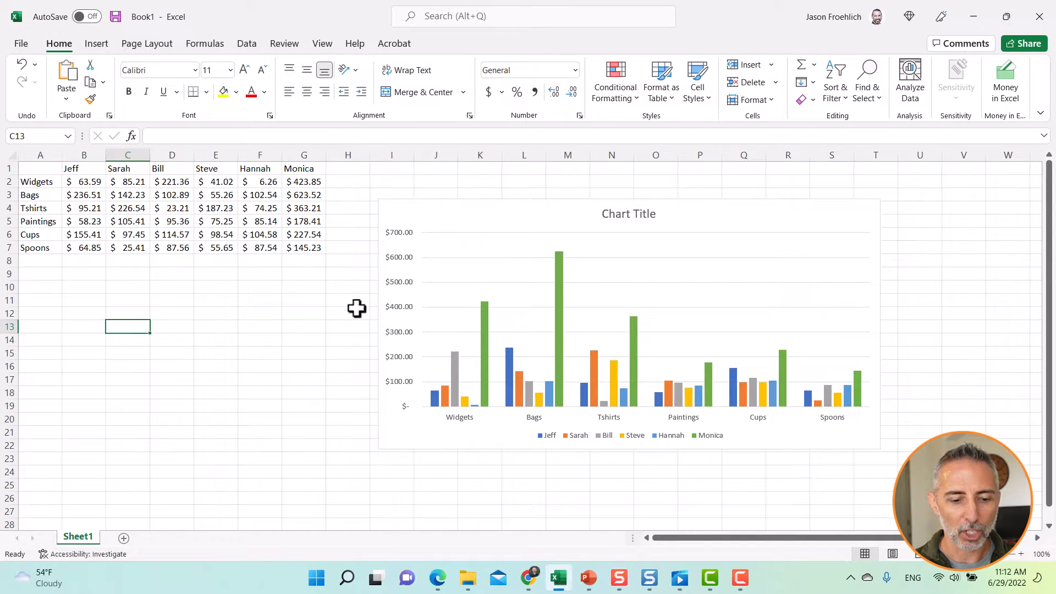
click(597, 577)
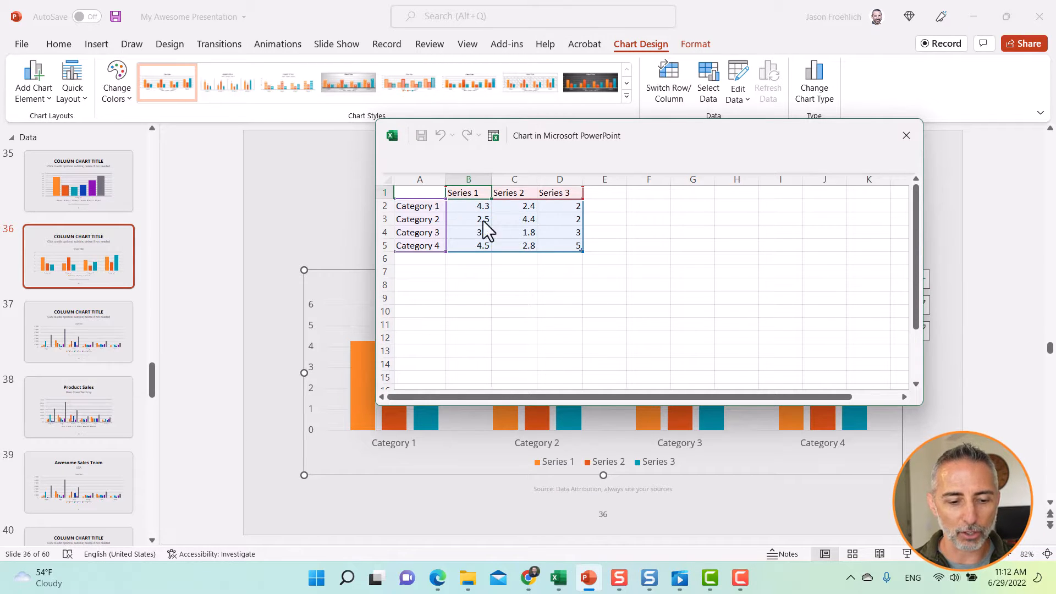
click(559, 579)
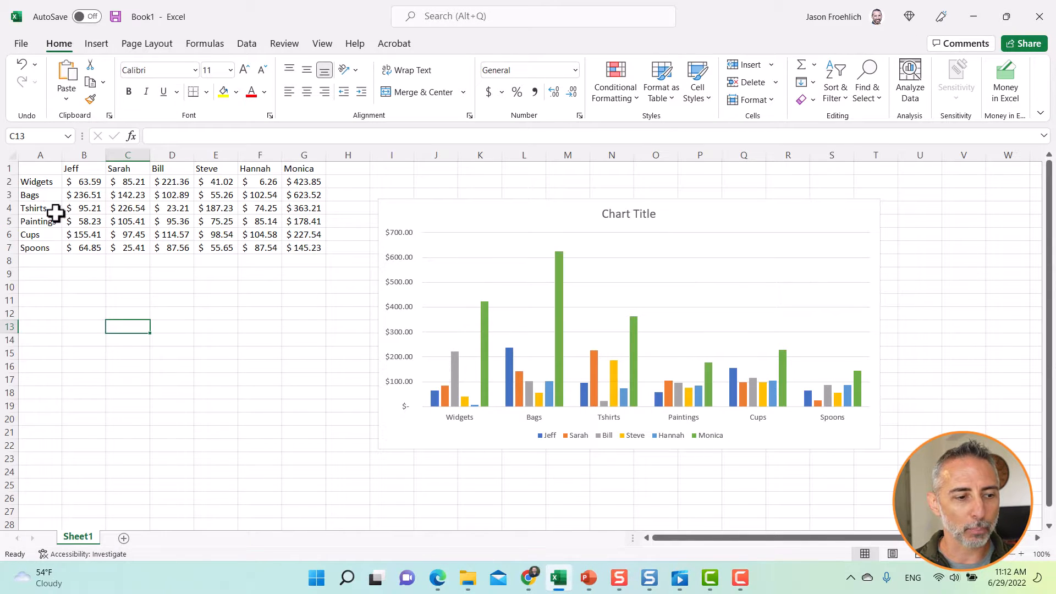
drag(53, 168, 305, 249)
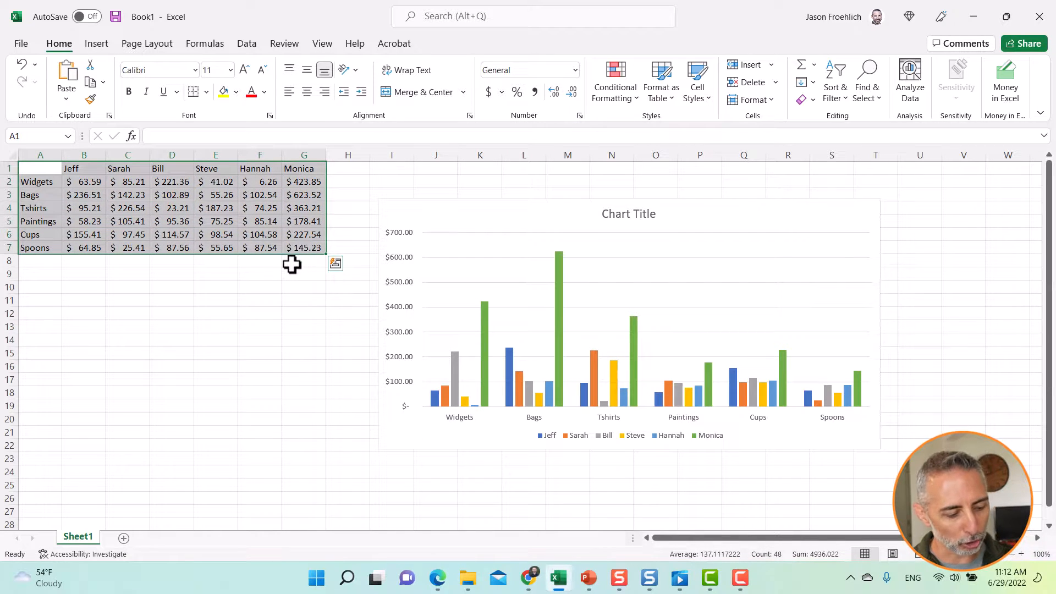
key(ctrl+c)
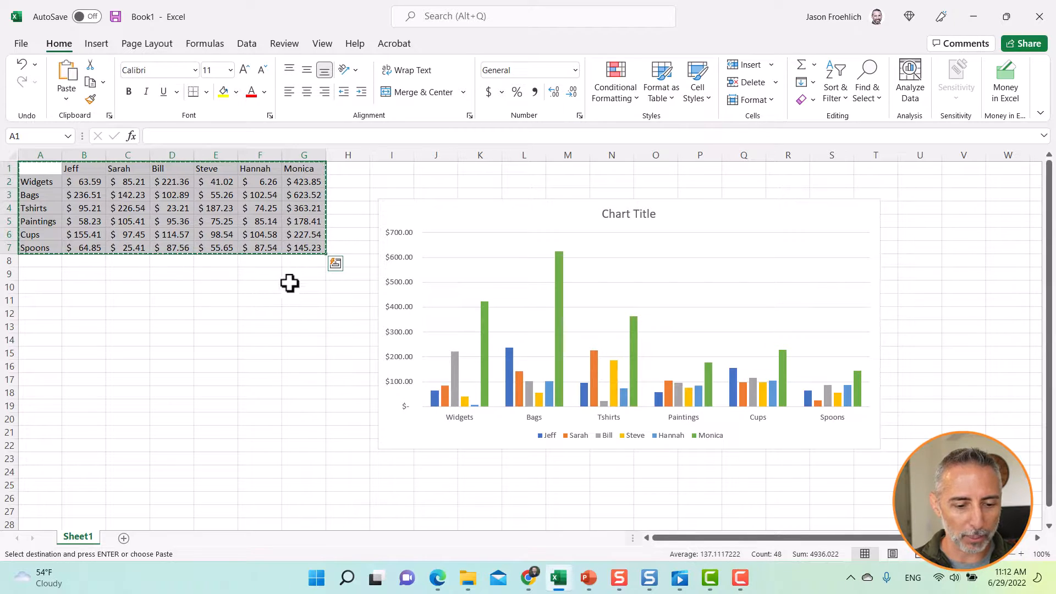
Step: Switch back to PowerPoint, paste the copied table over A1:G7 of the chart's data sheet, and close that sheet
click(584, 581)
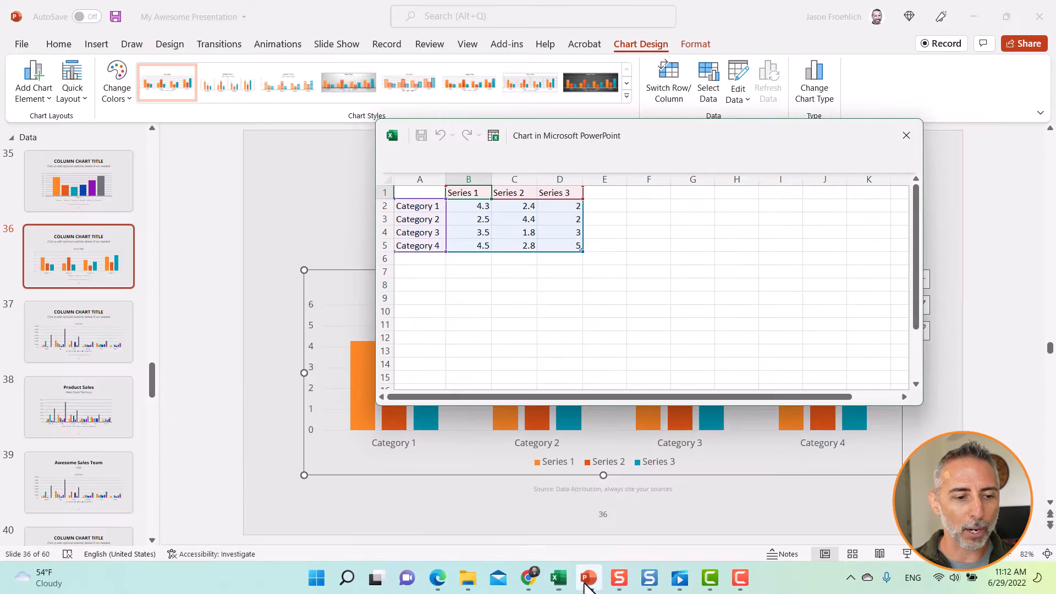
click(434, 194)
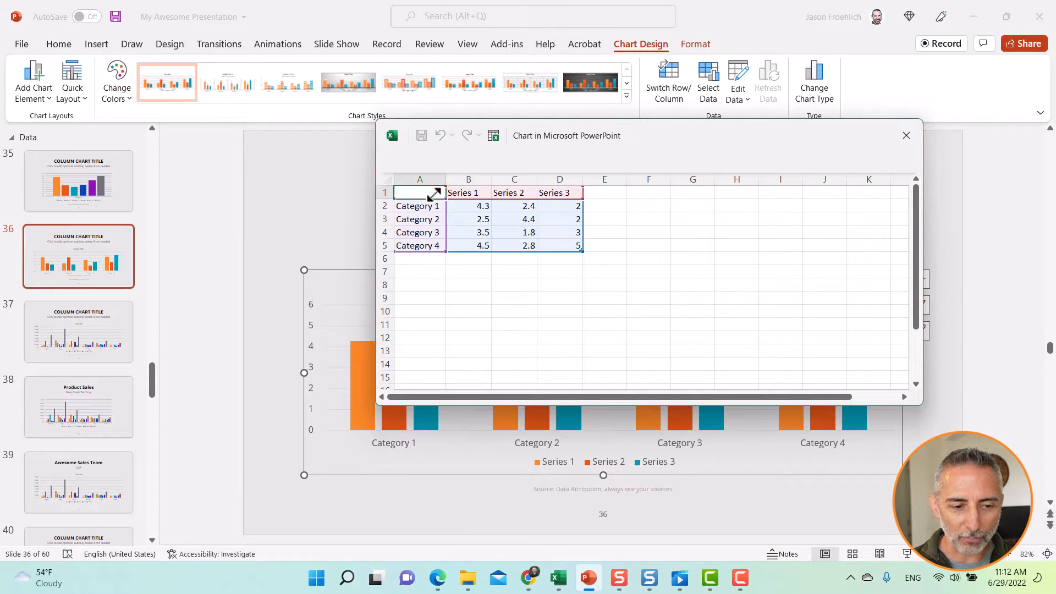
drag(435, 194, 679, 270)
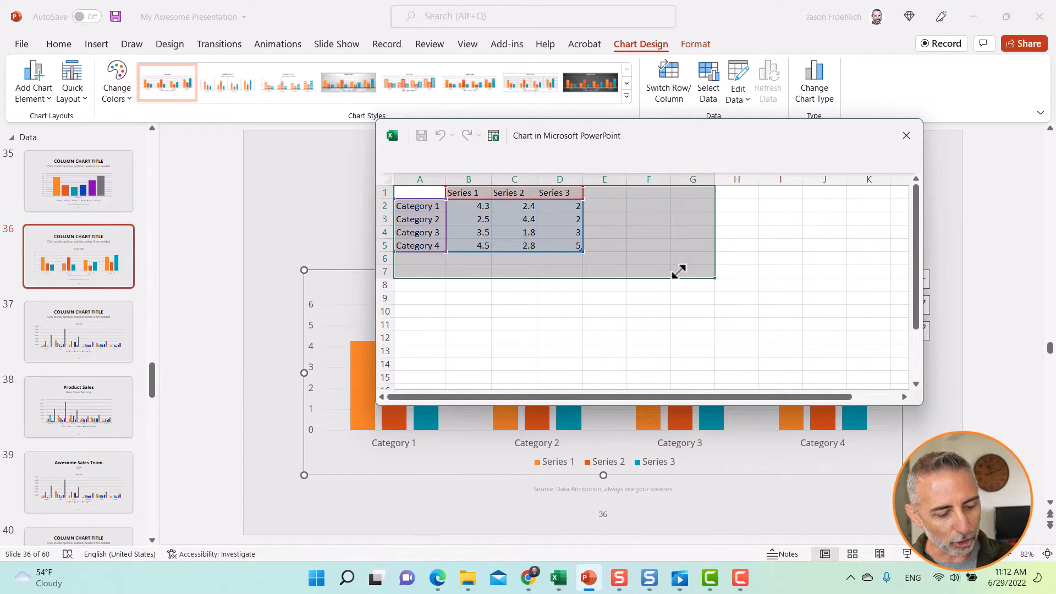
key(ctrl+v)
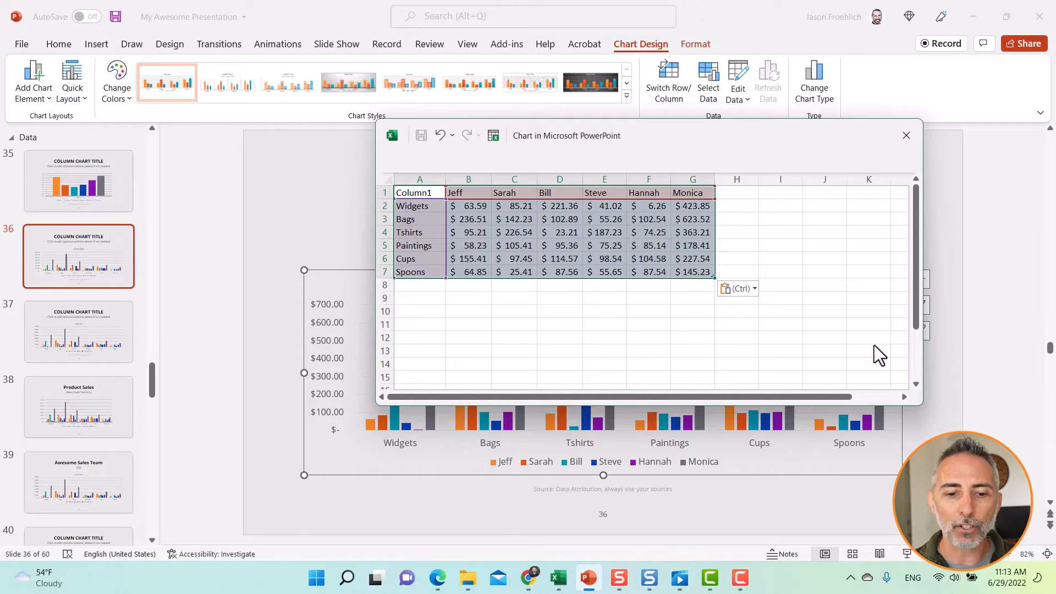
click(907, 135)
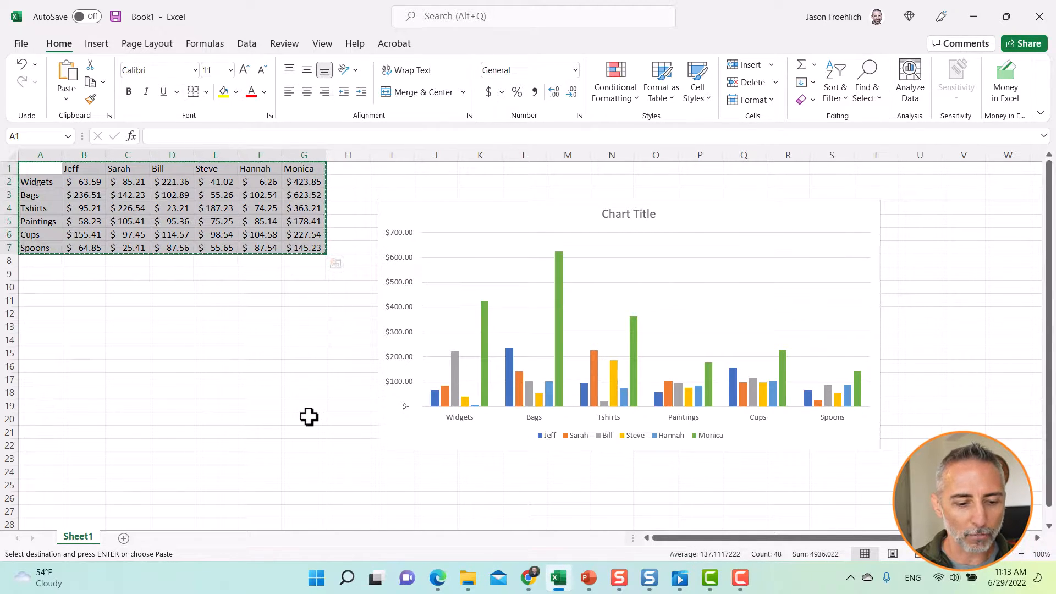
click(83, 274)
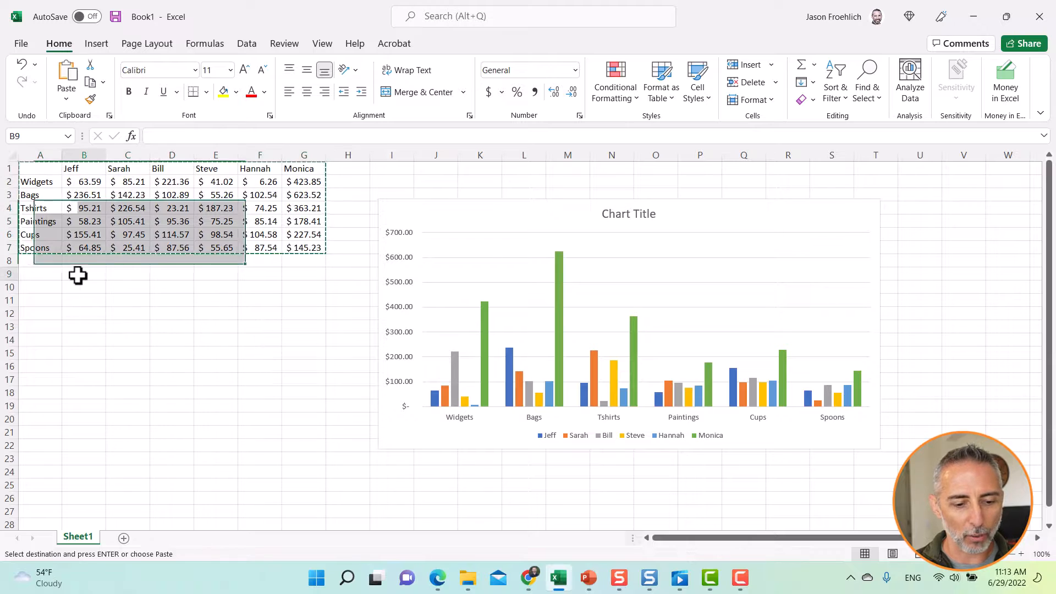
click(587, 578)
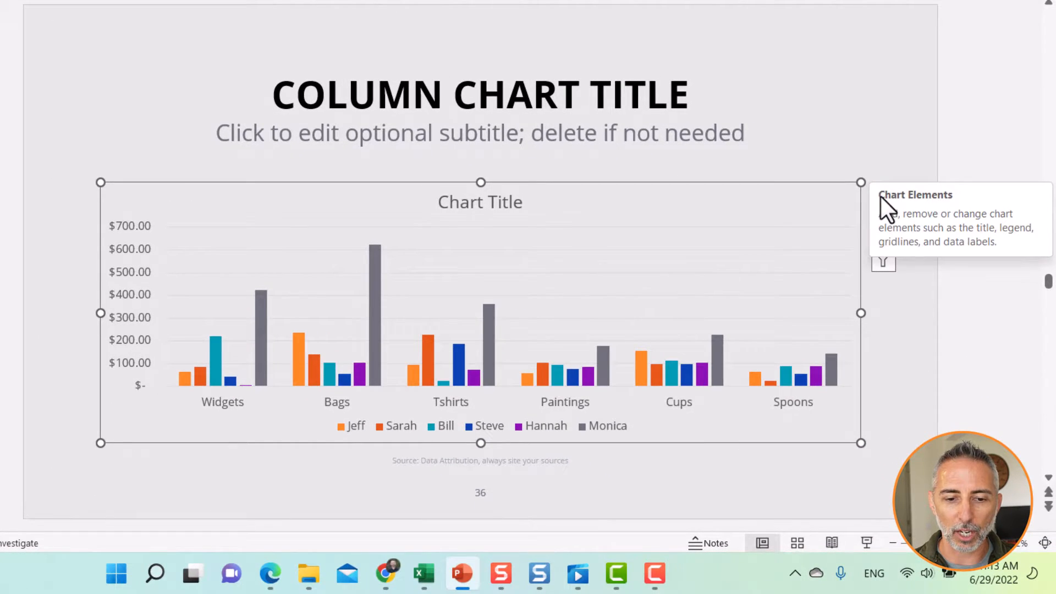
Step: Try hiding the axes of the new column chart, and restore them
click(883, 193)
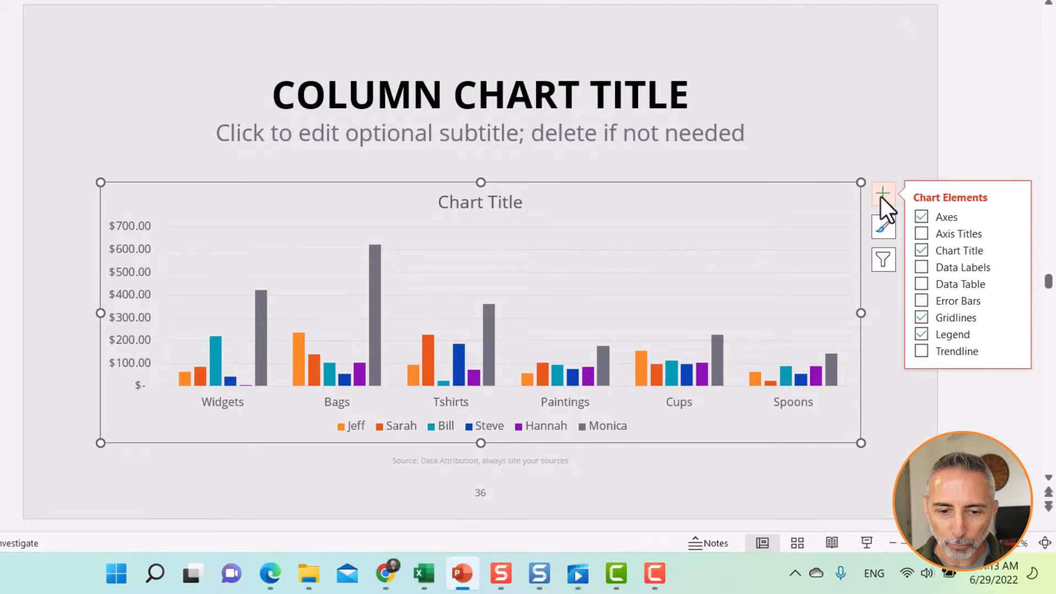
click(923, 221)
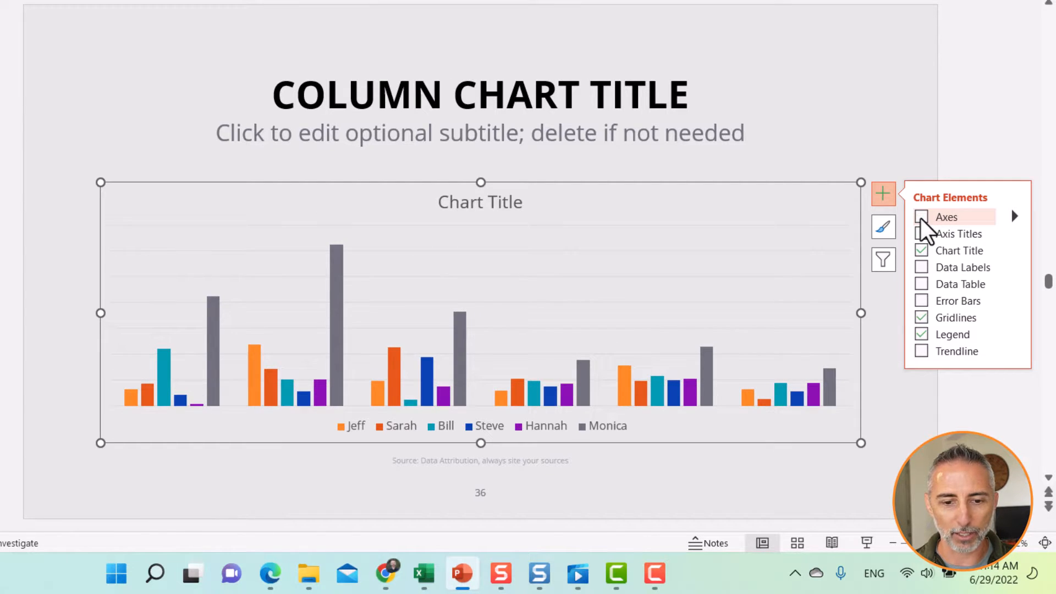
click(922, 218)
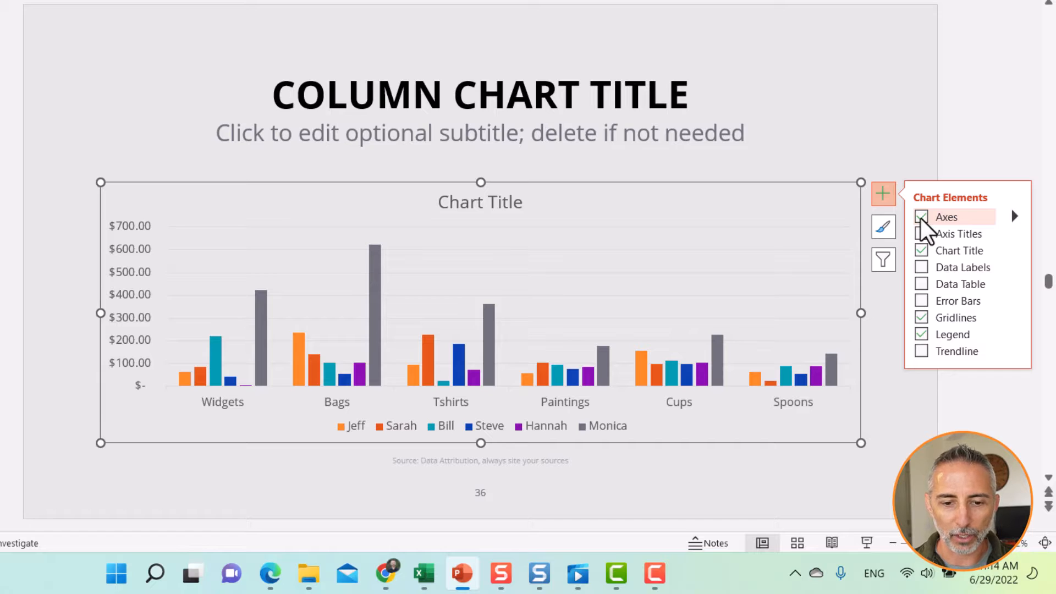
Step: Try adding axis titles to the chart, both together and individually for the primary vertical and primary horizontal axes
click(922, 233)
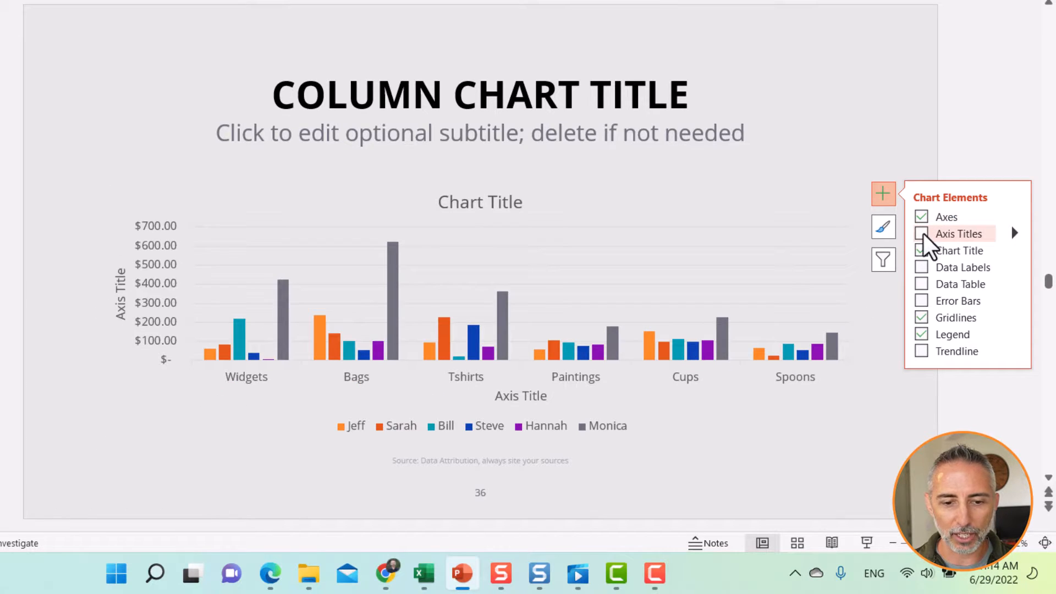
click(923, 234)
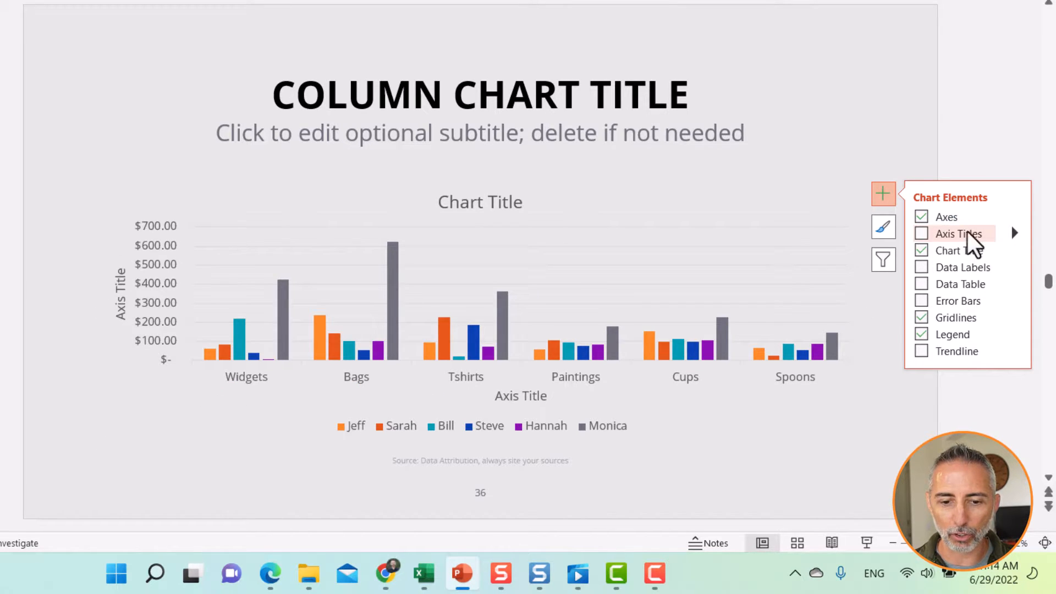
mouse_move(1016, 231)
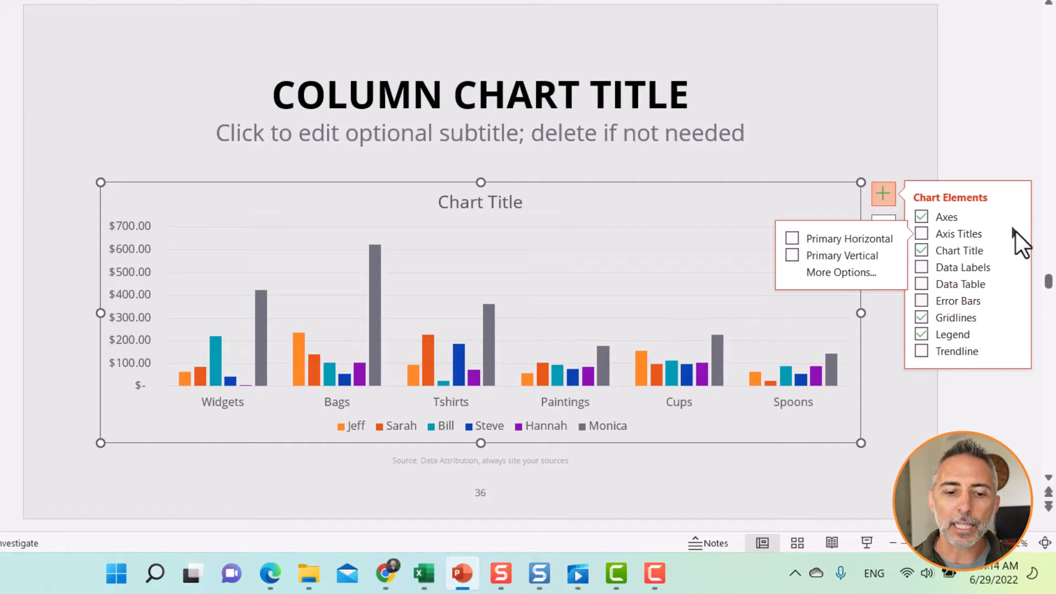
click(792, 256)
click(793, 239)
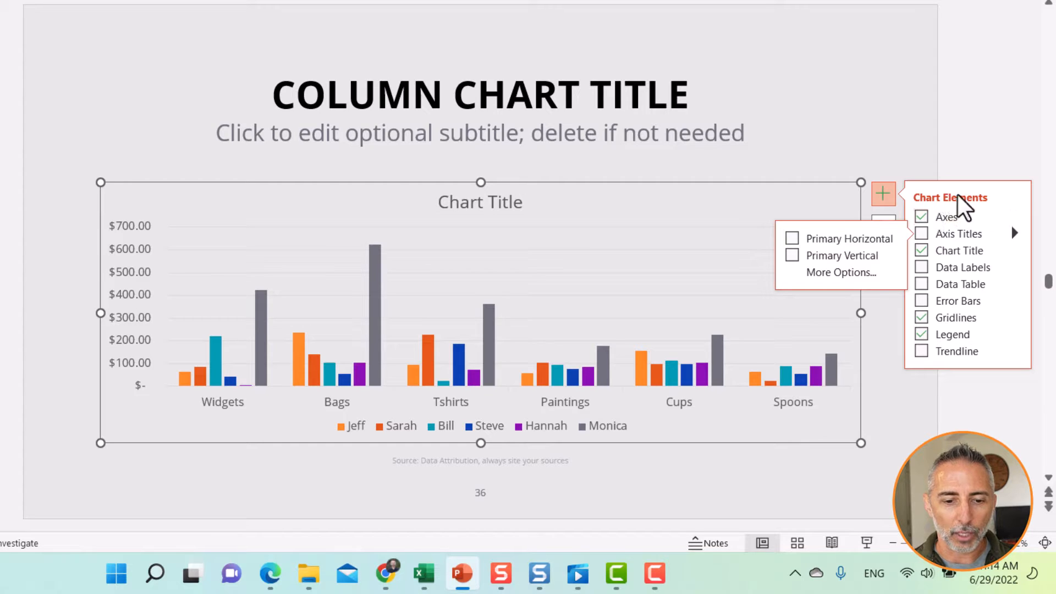
Step: Remove the built-in chart title from the column chart on slide 36
click(893, 188)
click(890, 193)
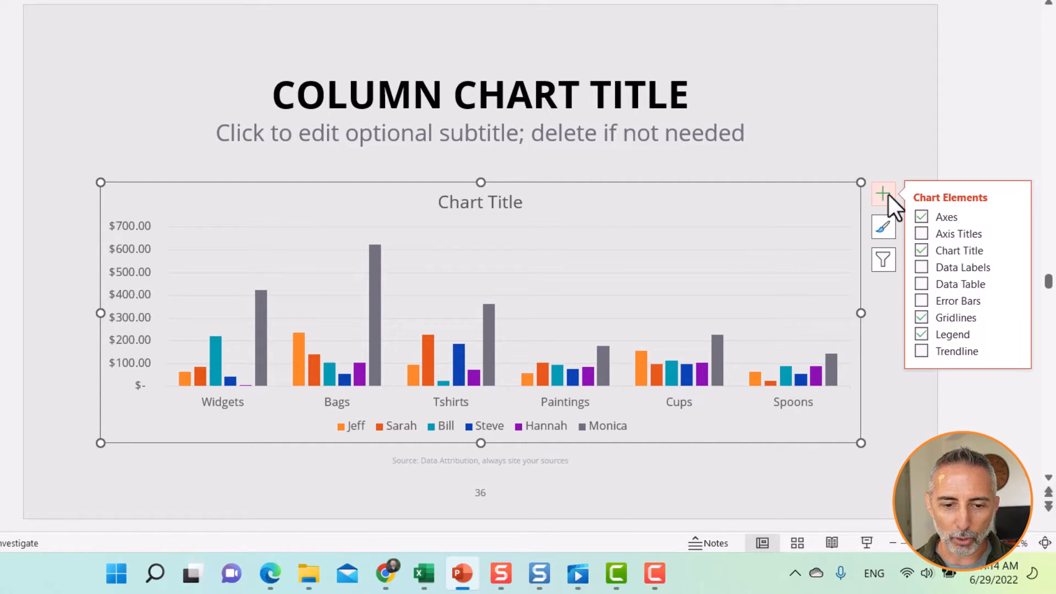
click(921, 252)
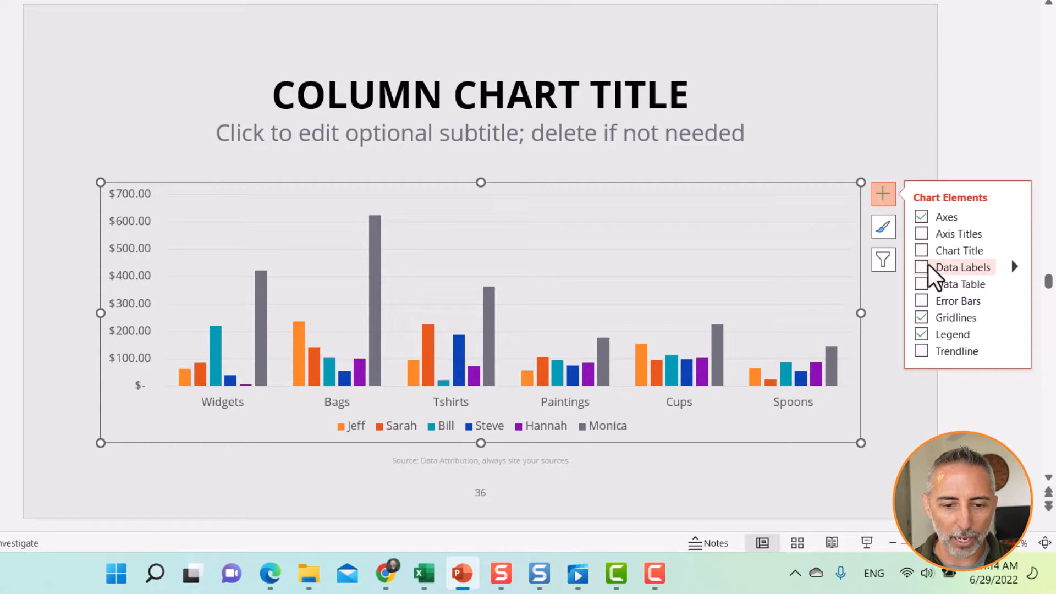
Step: Try showing data labels on the chart's columns, remove them, and view the label placement options
click(923, 268)
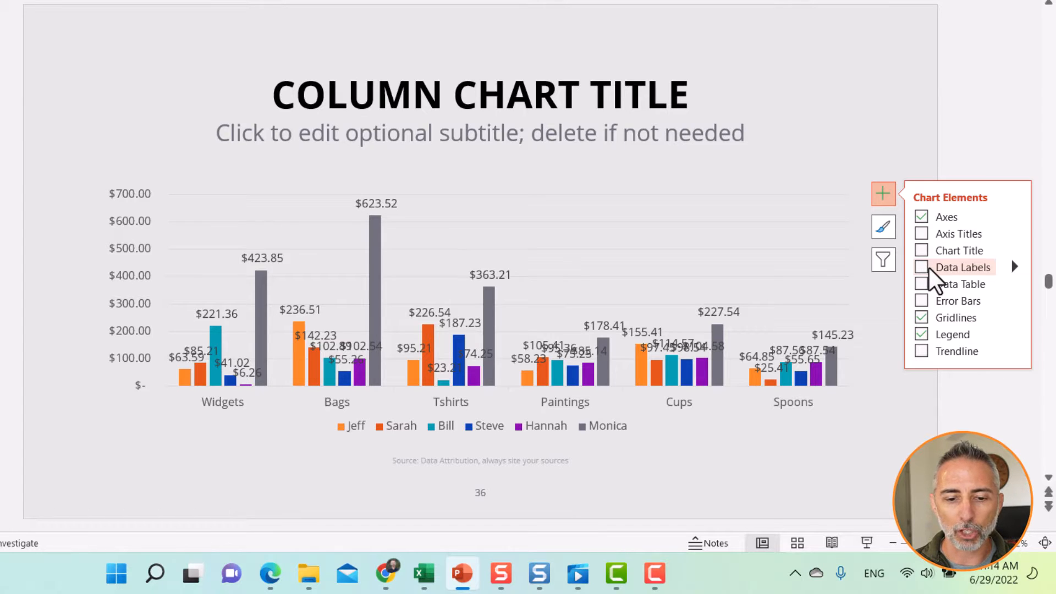
click(922, 268)
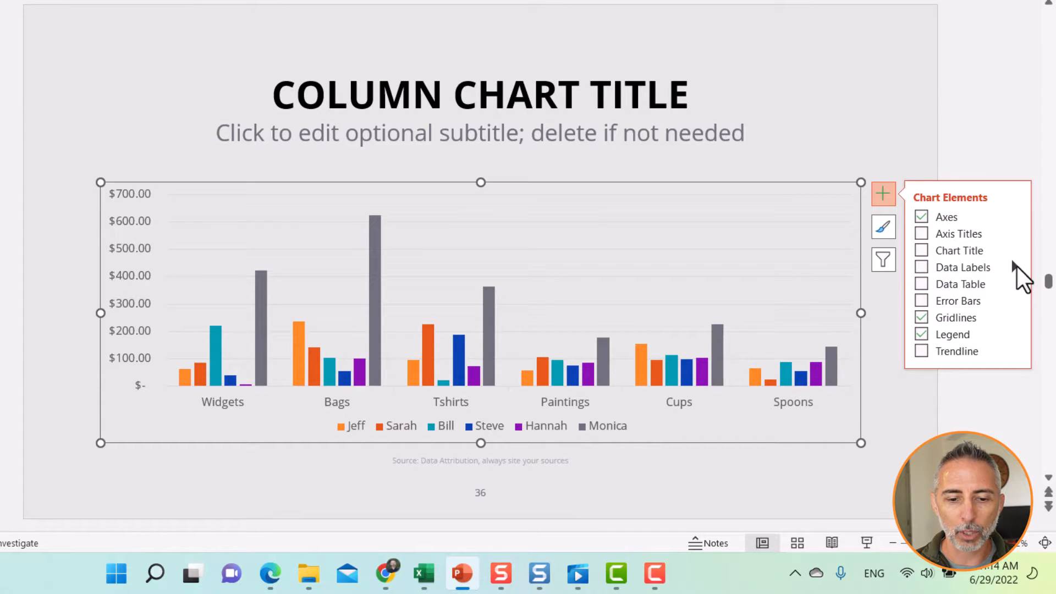
mouse_move(1018, 266)
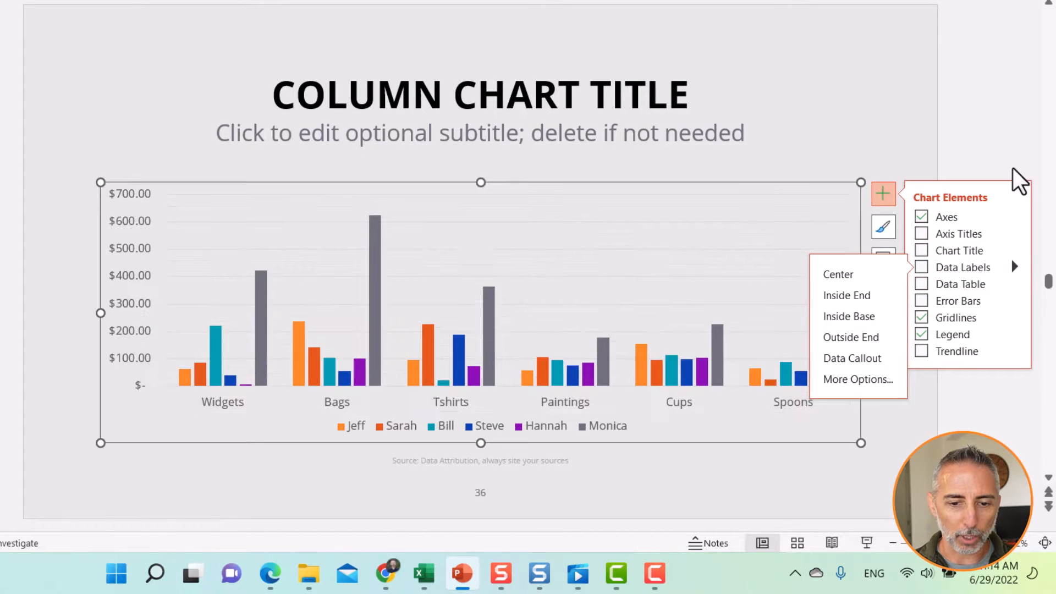
Step: Try showing a data table beneath the column chart, remove it, and view the data table's legend key options
click(983, 170)
click(826, 229)
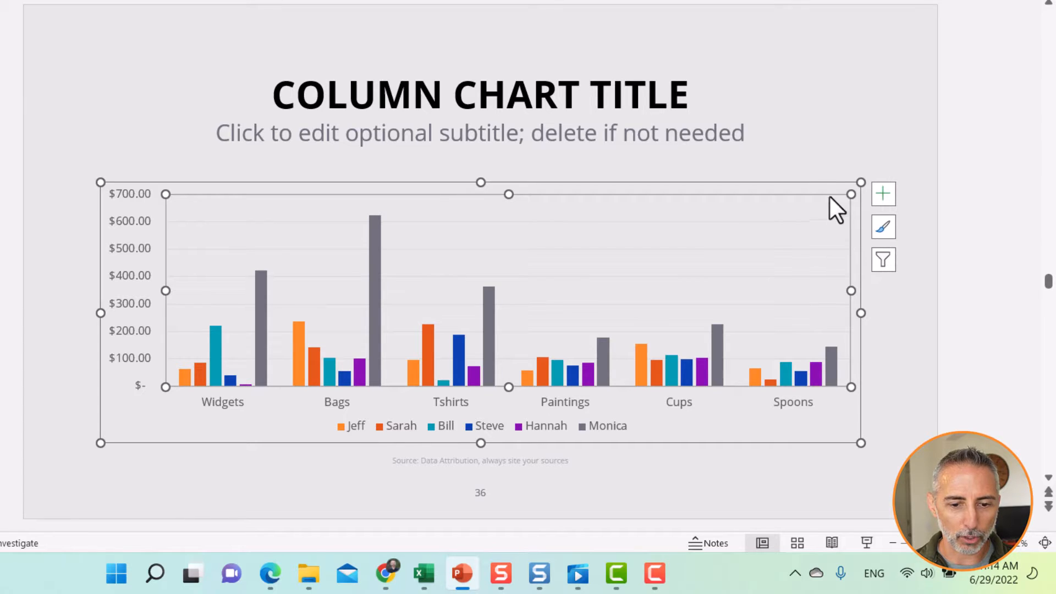
click(876, 200)
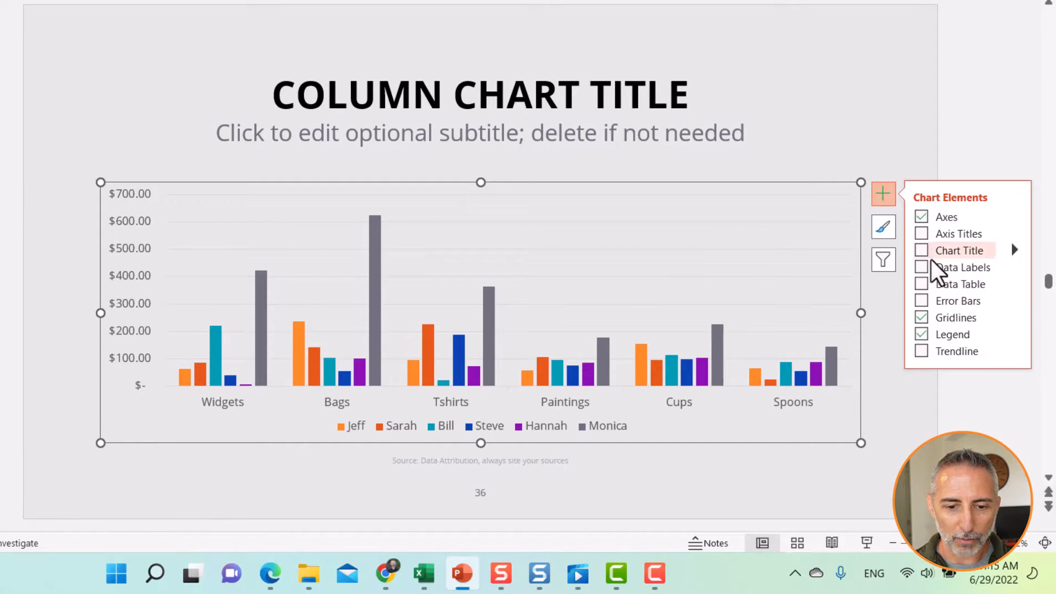
click(922, 286)
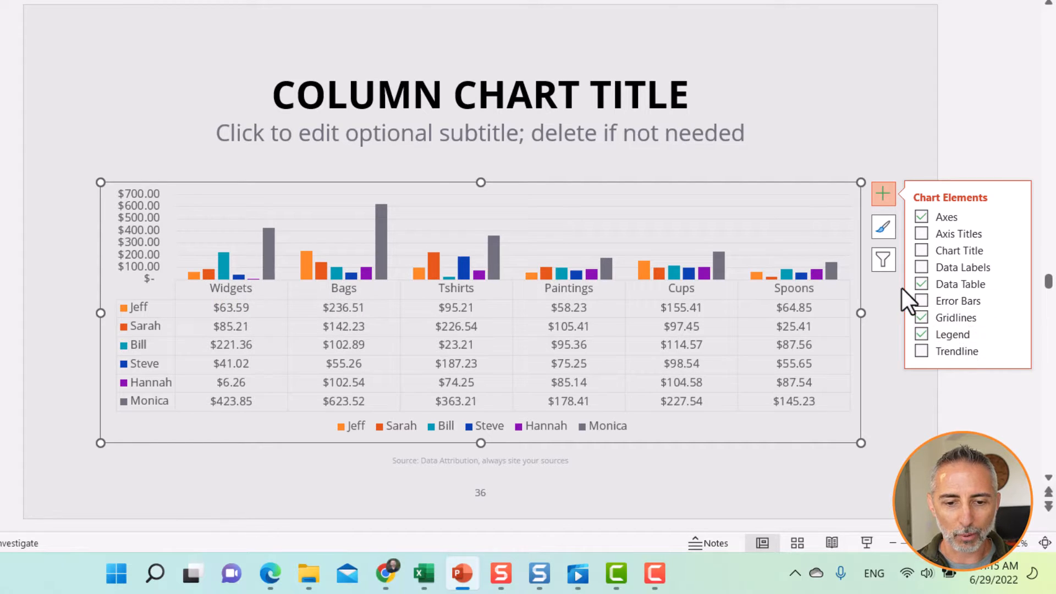
click(921, 284)
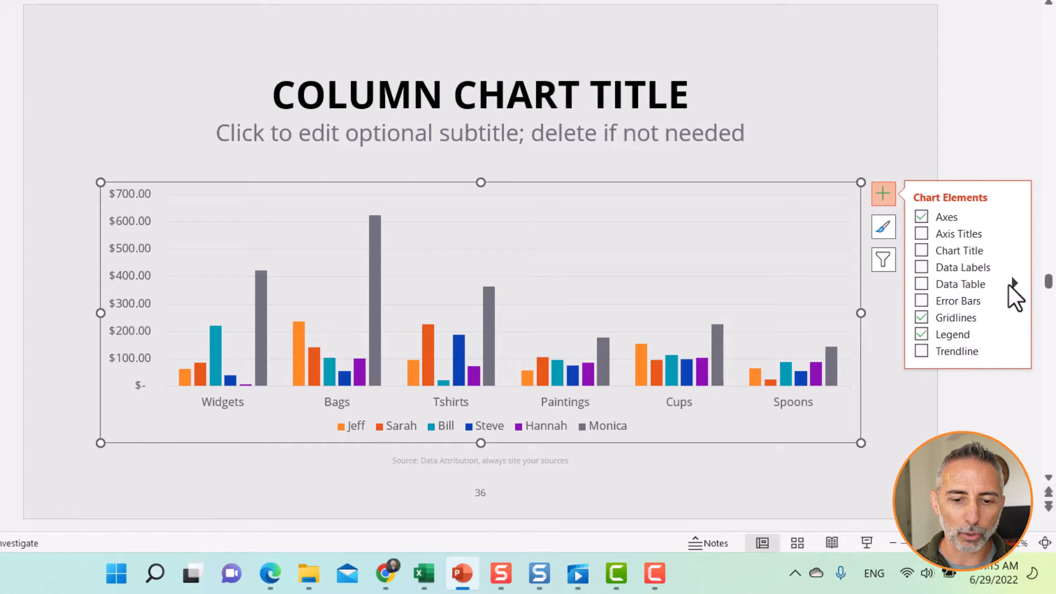
click(1015, 284)
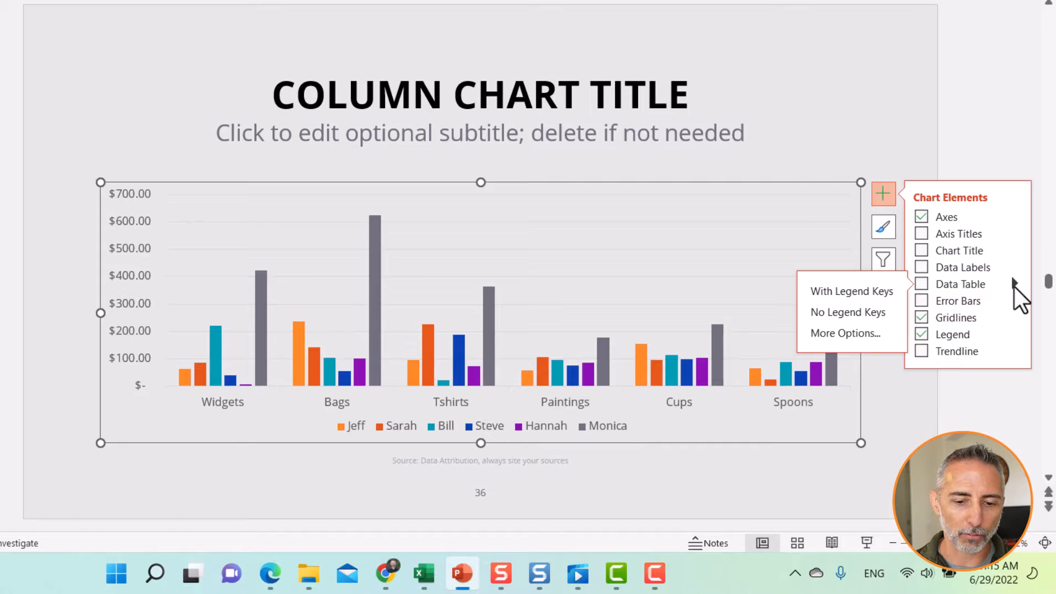
Step: Try adding error bars to the chart's columns and hiding the gridlines, reverting each change
click(922, 301)
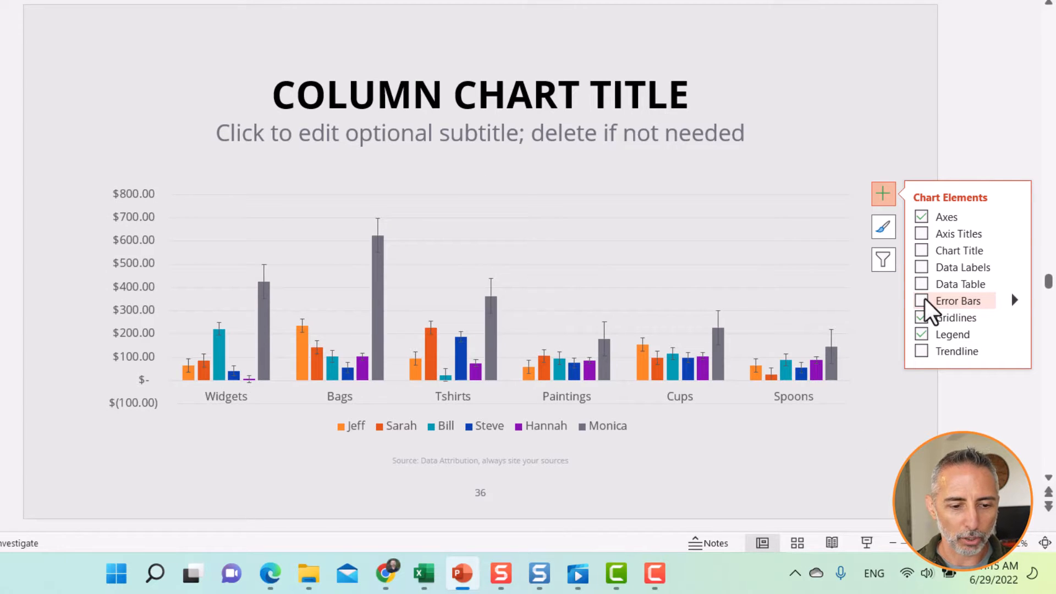
click(923, 301)
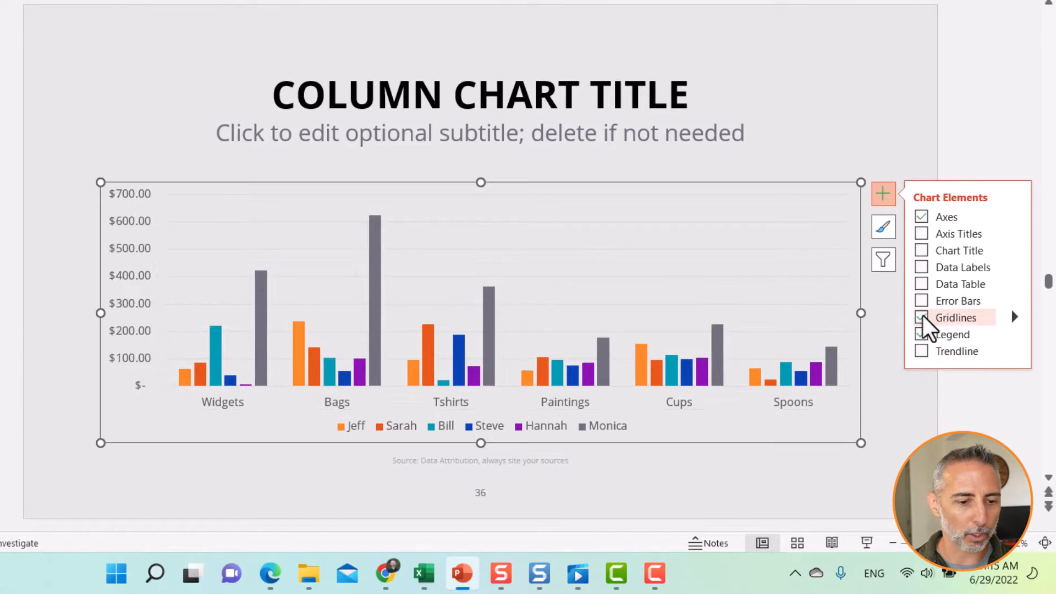
click(922, 318)
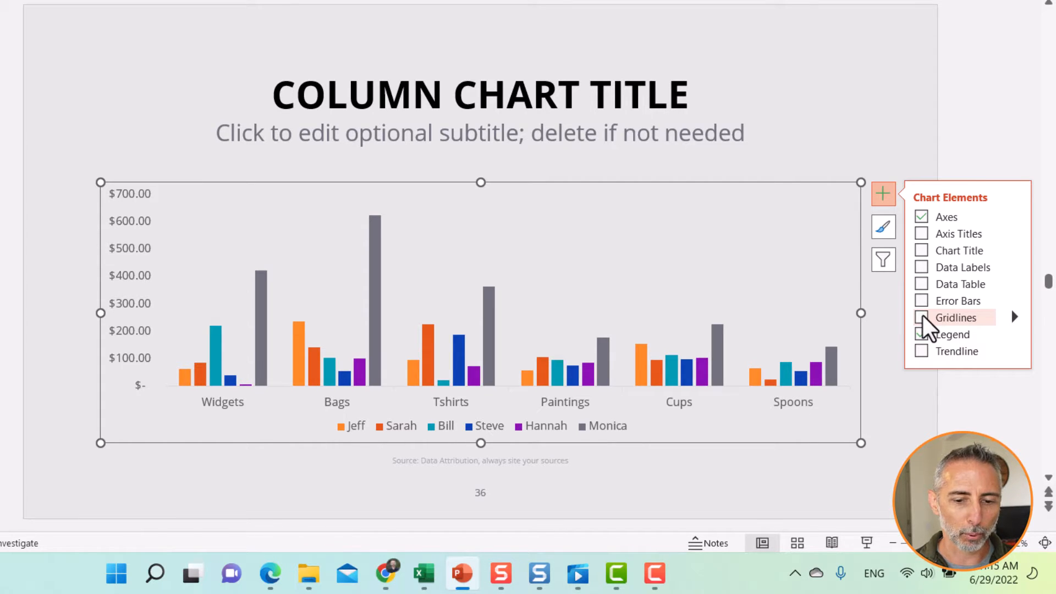
click(923, 318)
Step: Try hiding the chart's legend, show it again, and try the Left position before placing it at the Bottom
click(921, 335)
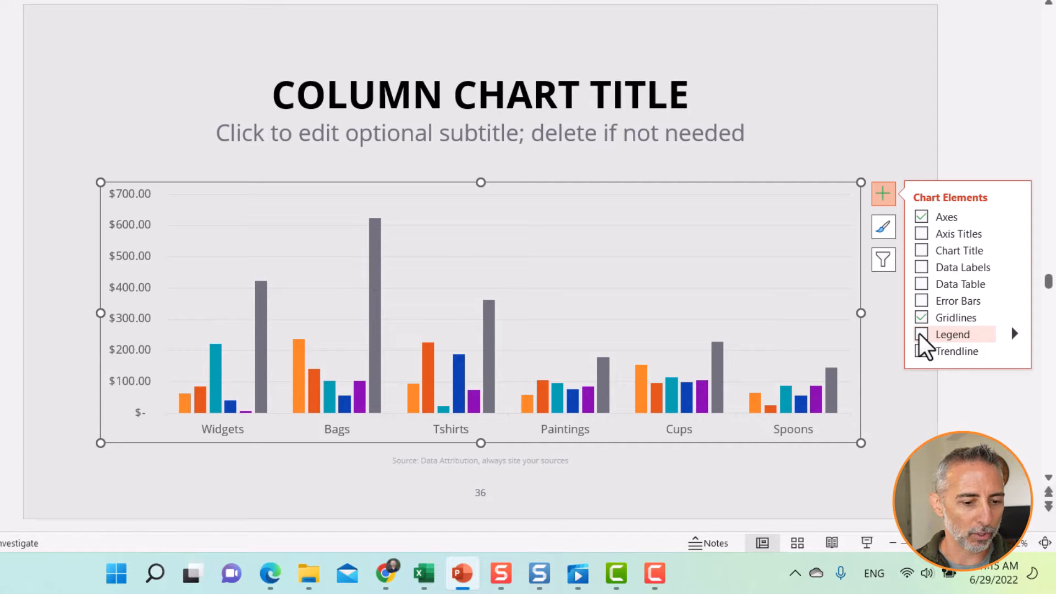
click(921, 334)
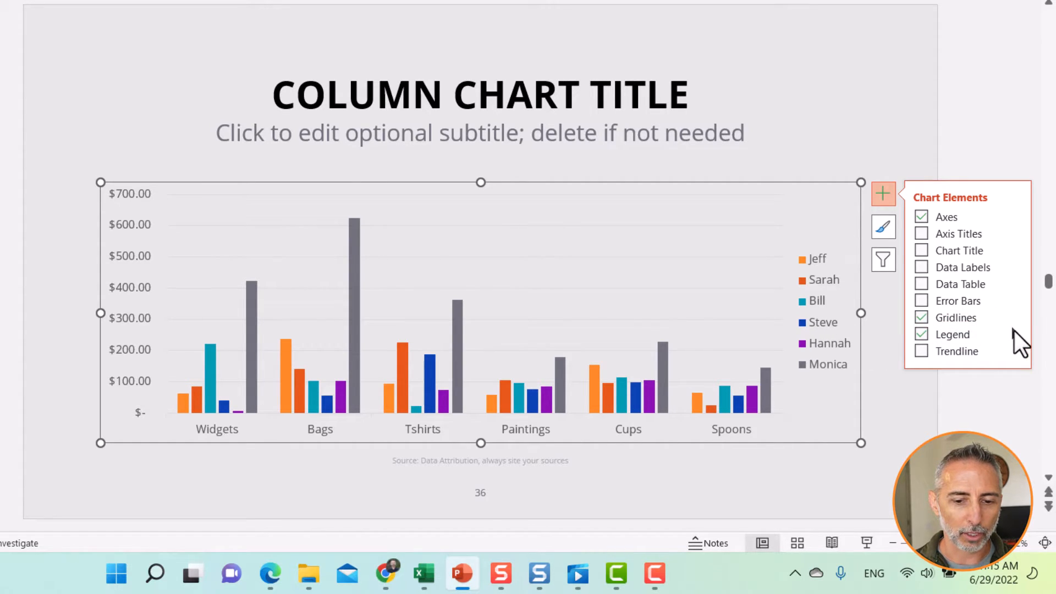
mouse_move(1014, 330)
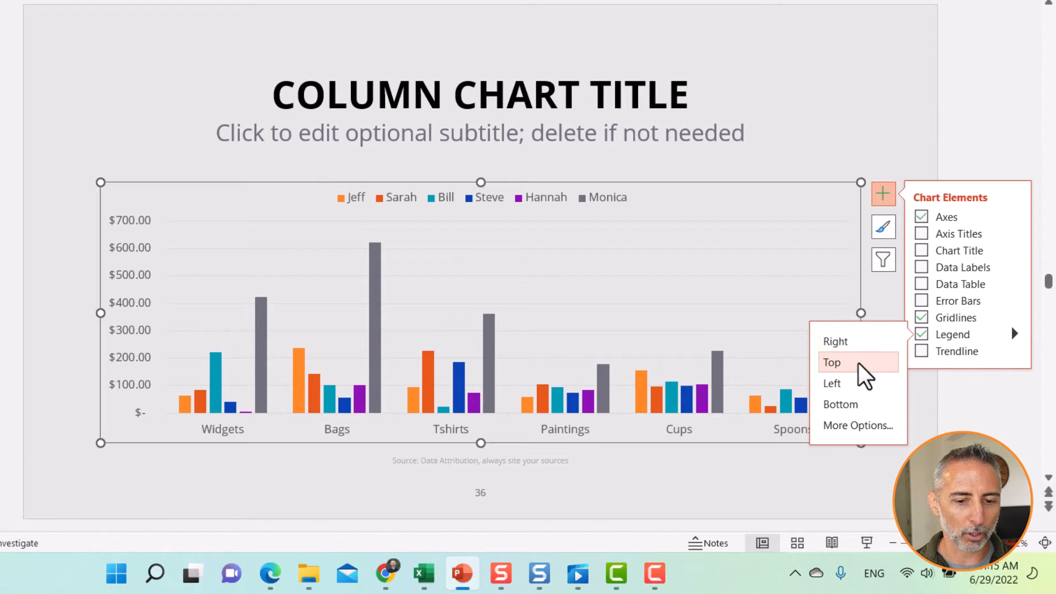
click(856, 384)
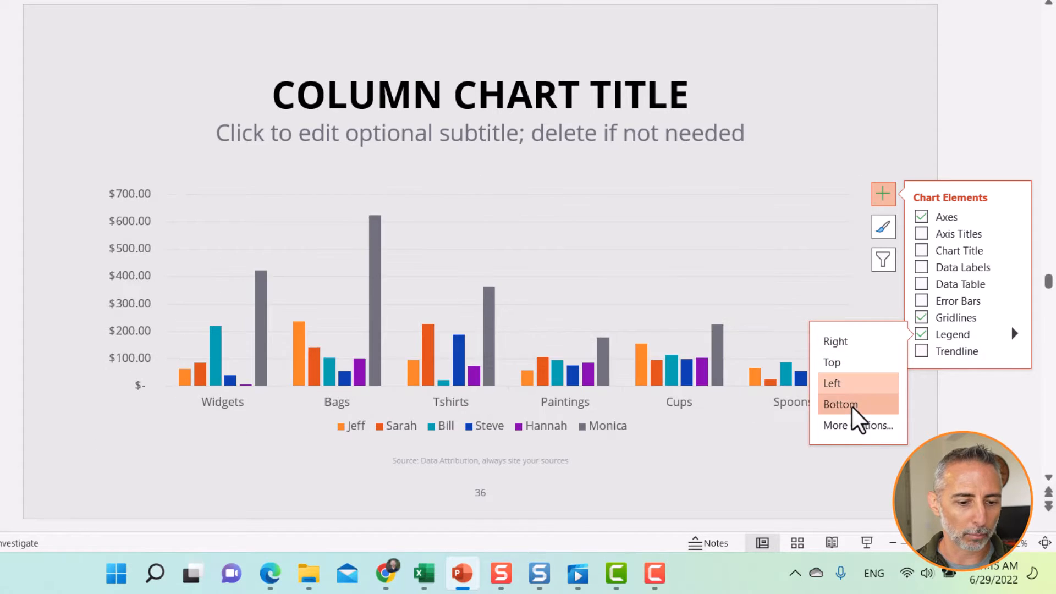
click(854, 407)
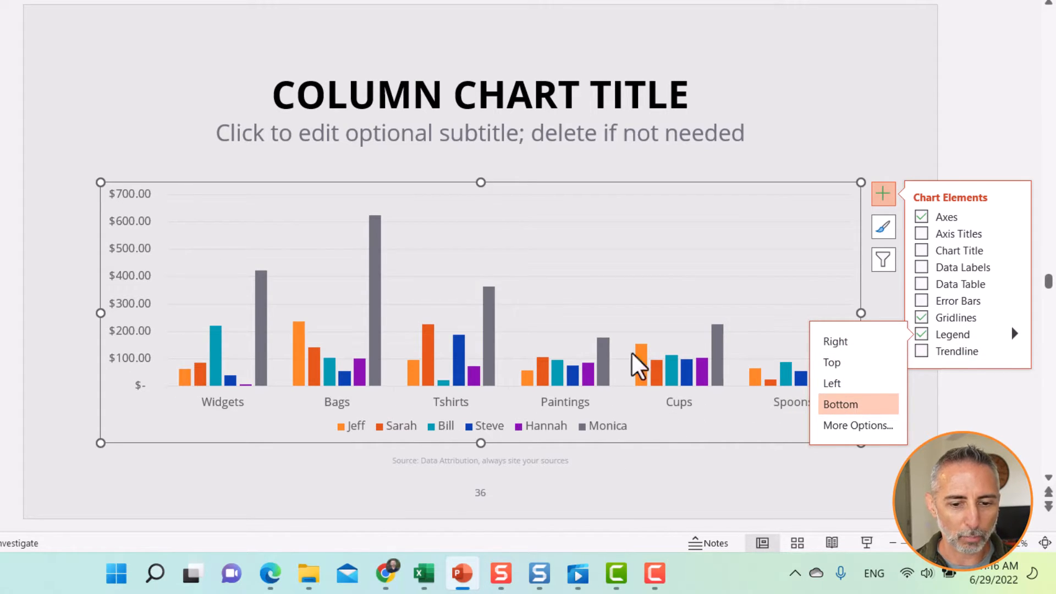
click(853, 92)
Step: Start adding a trendline to the column chart, view the data series offered, cancel, and deselect the chart
click(764, 255)
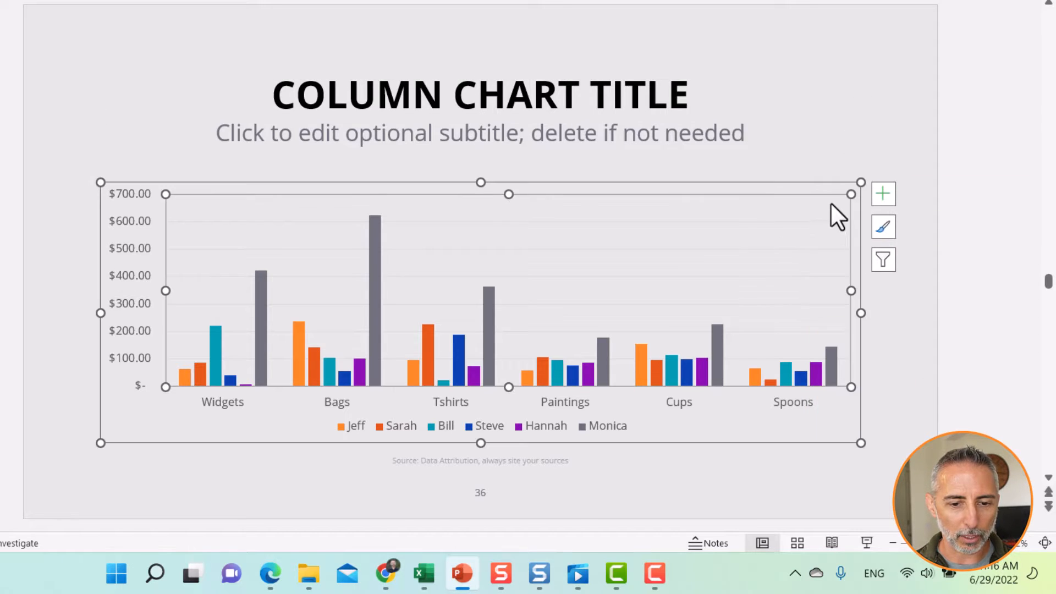
click(878, 195)
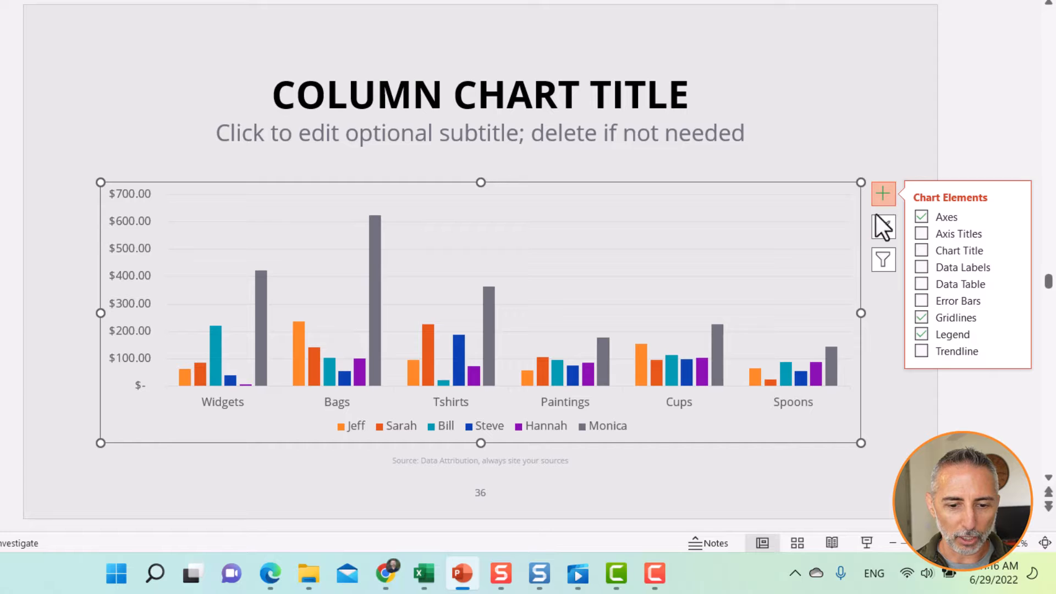
click(922, 347)
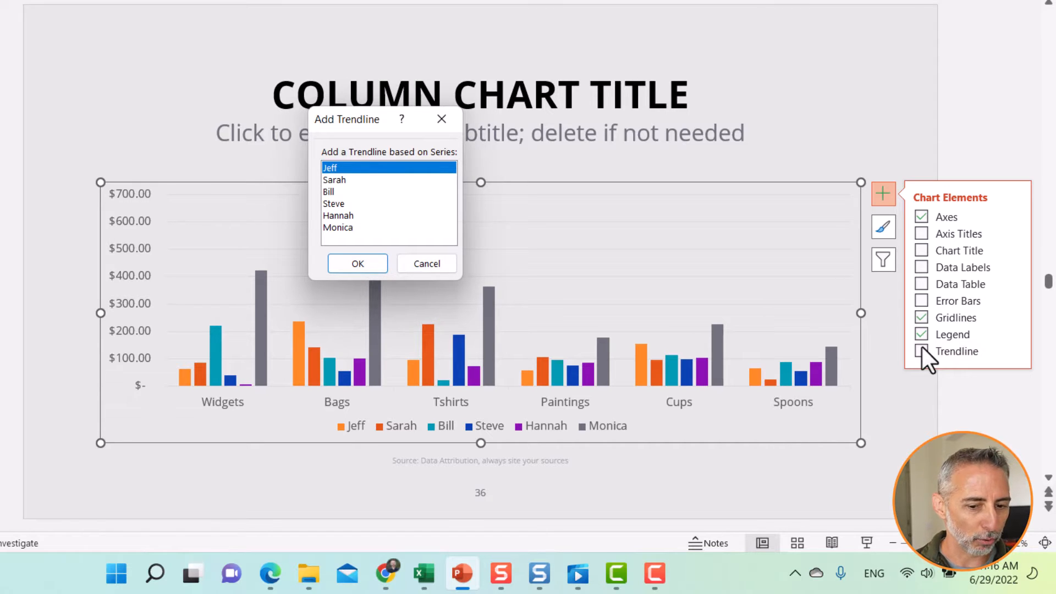
click(432, 259)
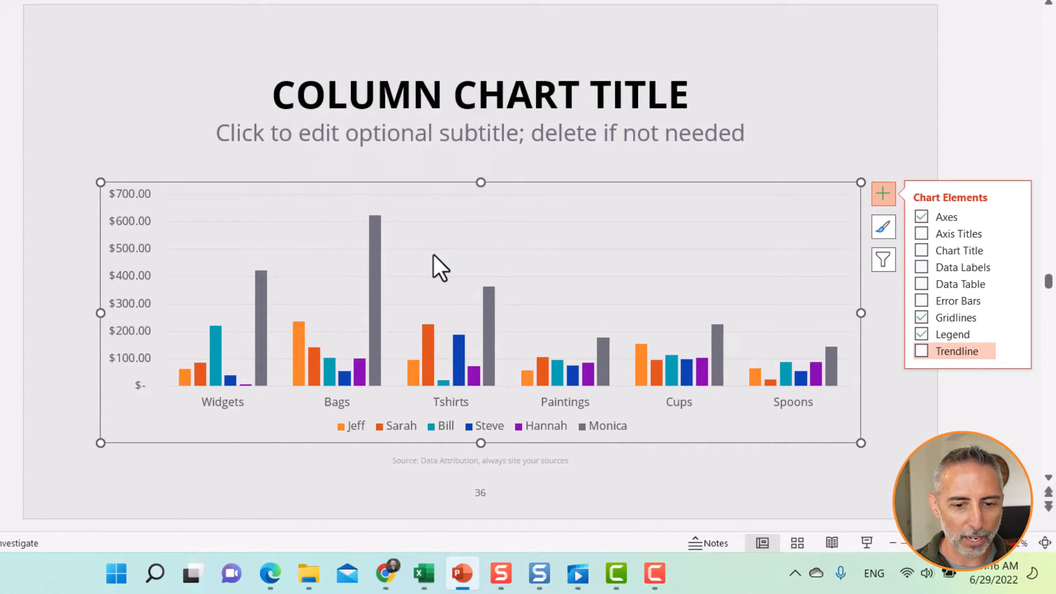
click(886, 131)
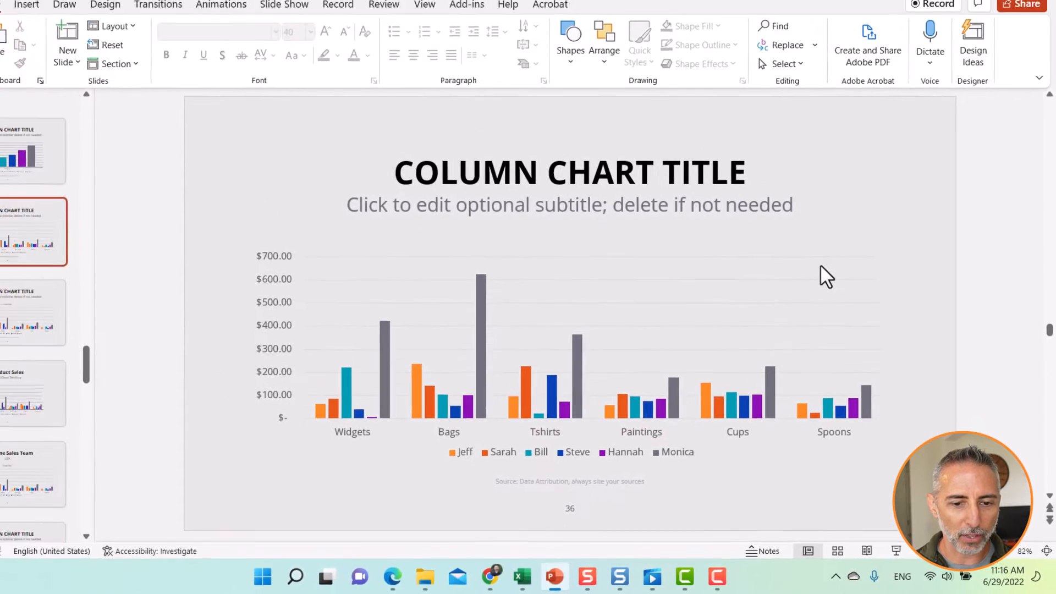